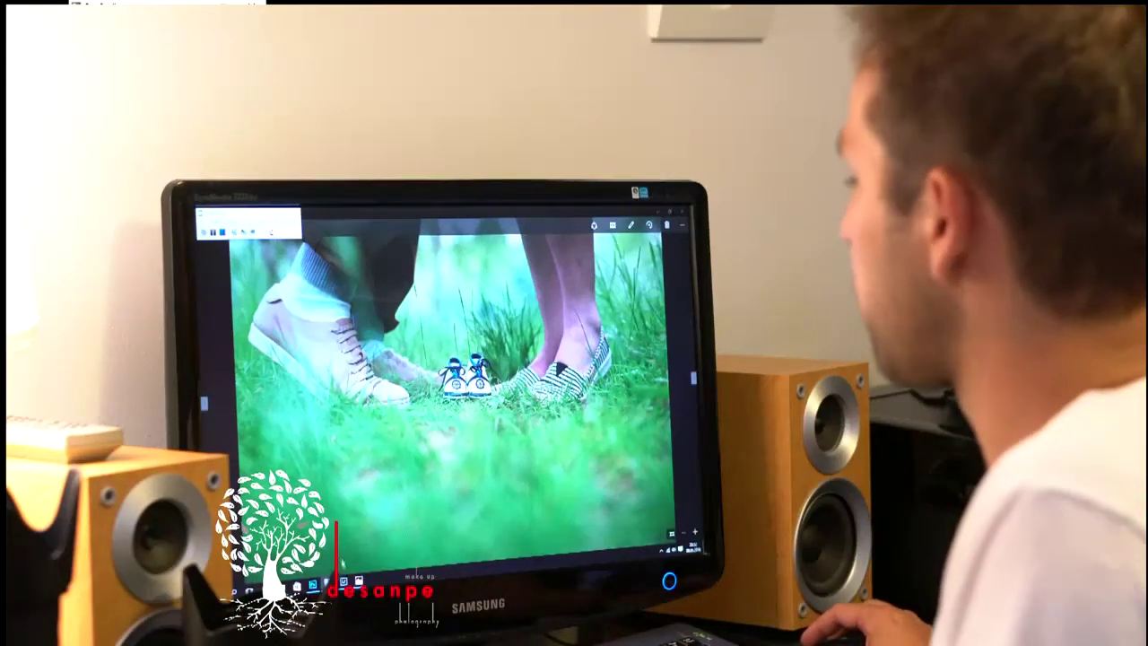
View the photo of the baby shoes in the grass and switch from the photo viewer to Lightroom.
mouse_move(359, 583)
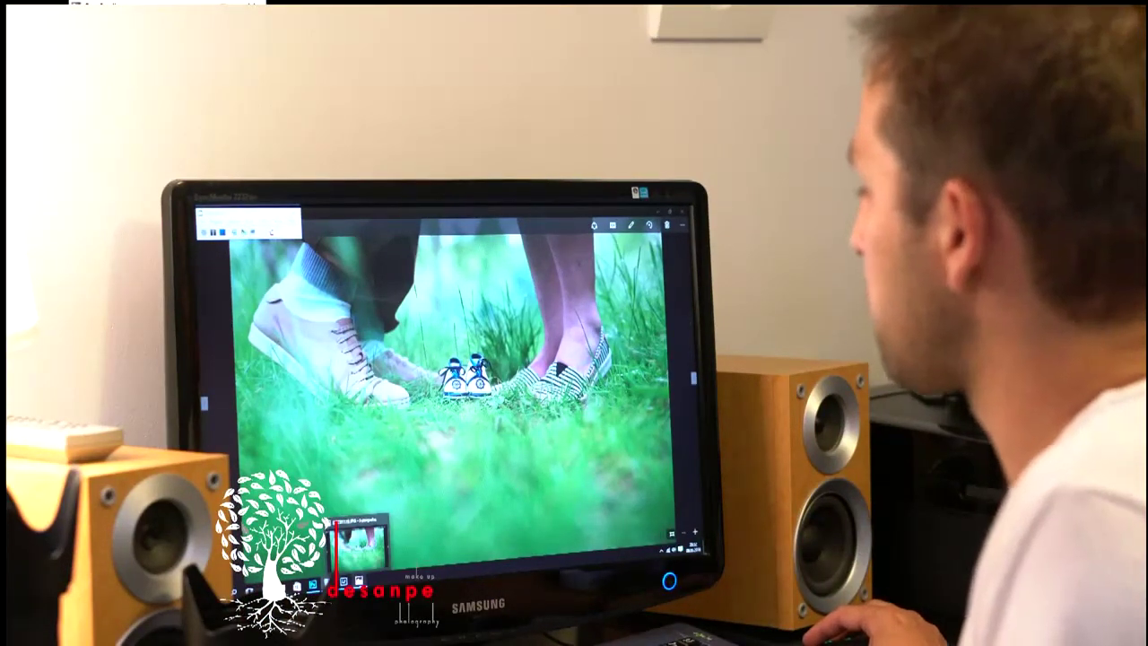
click(362, 543)
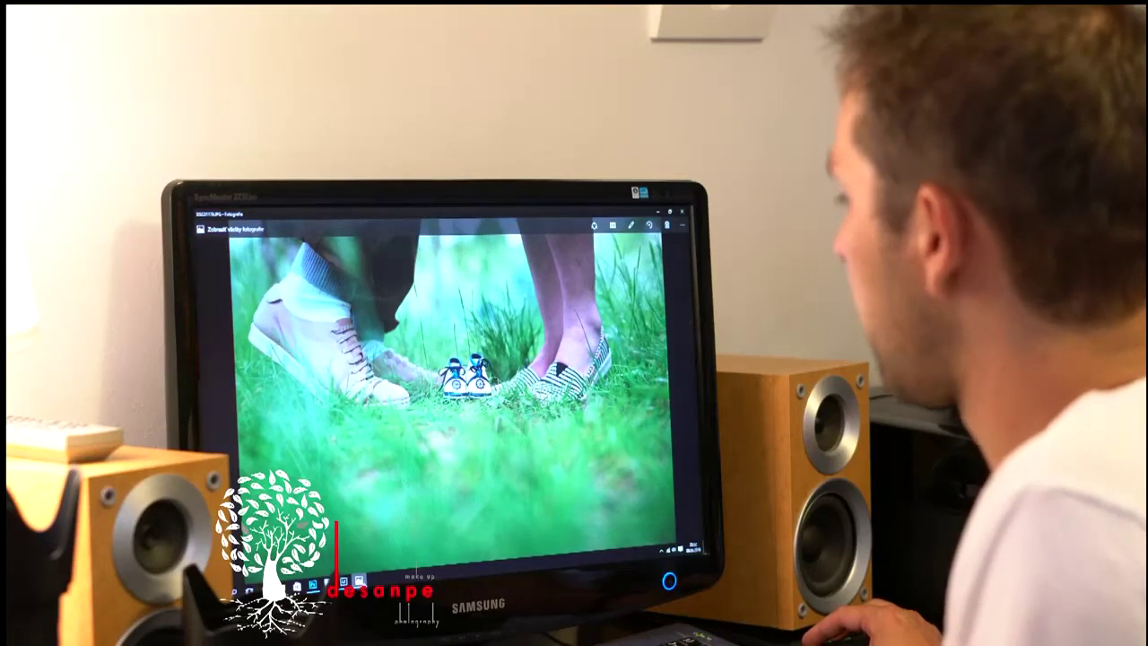
mouse_move(359, 581)
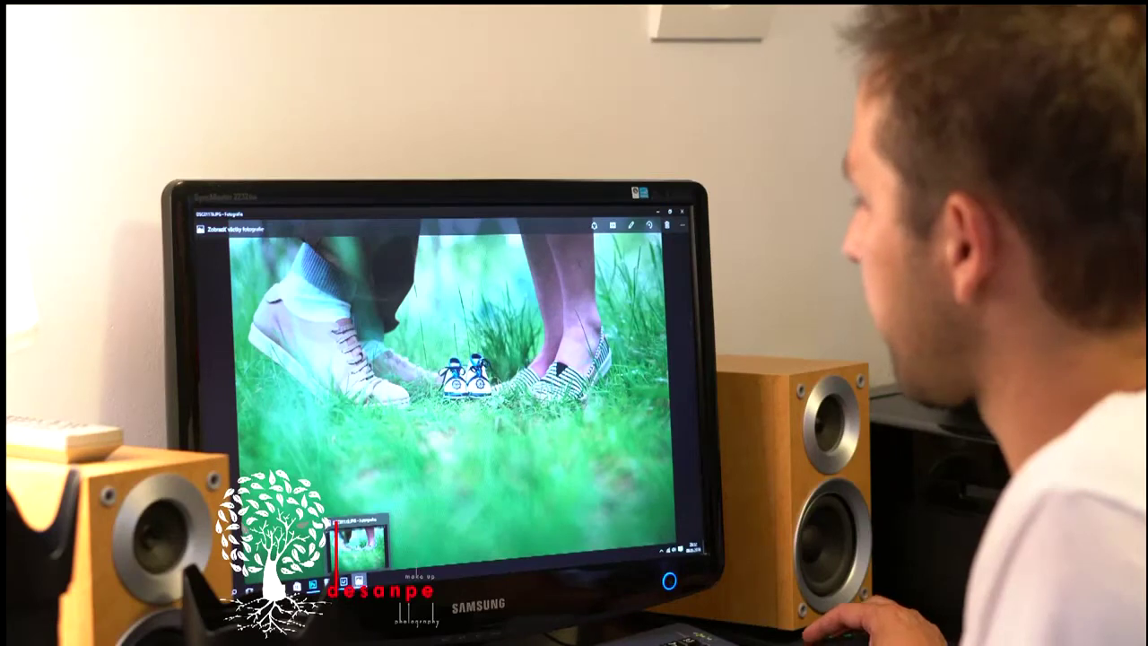
click(361, 542)
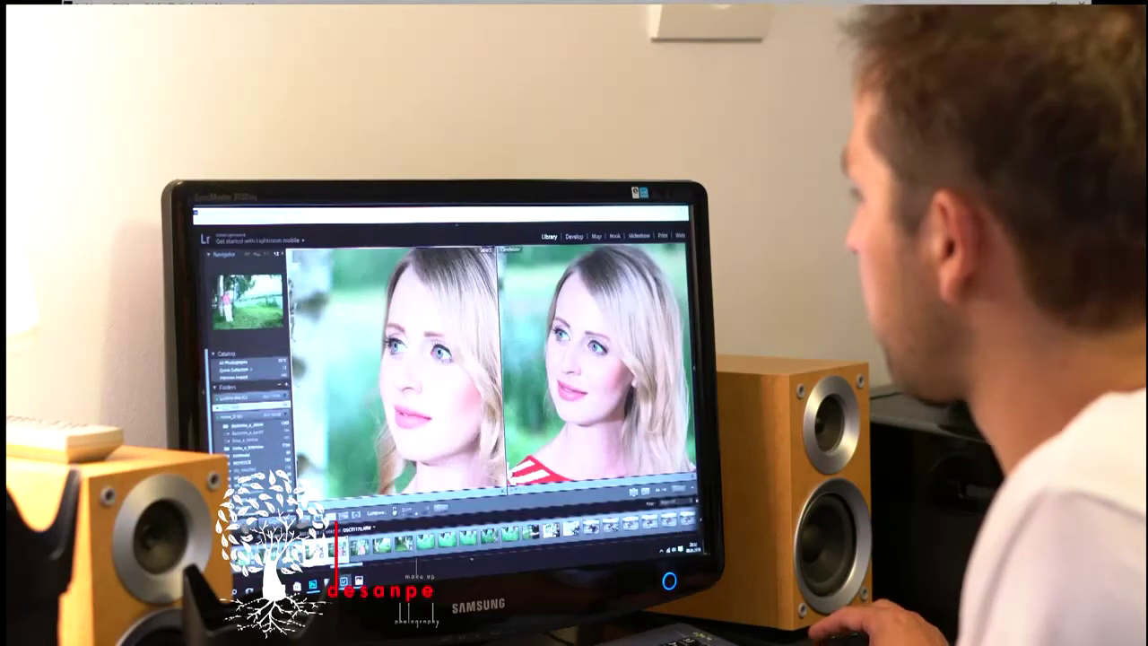
Compare close-ups of the woman's face side by side across neighbouring shots in the Library.
key(Right)
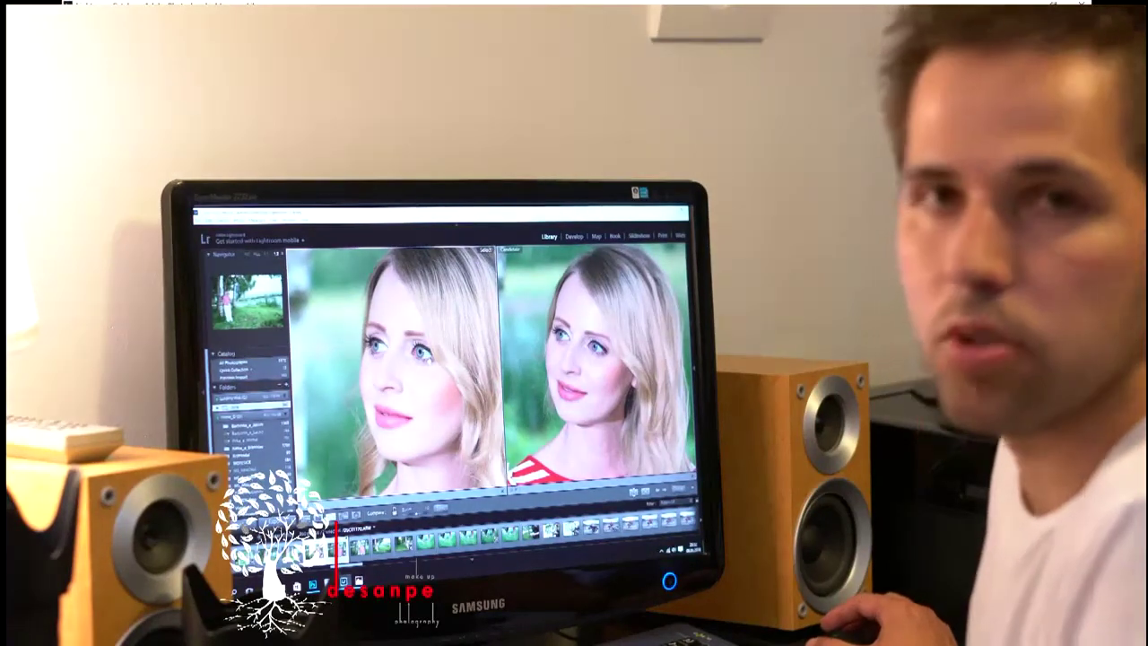
key(Right)
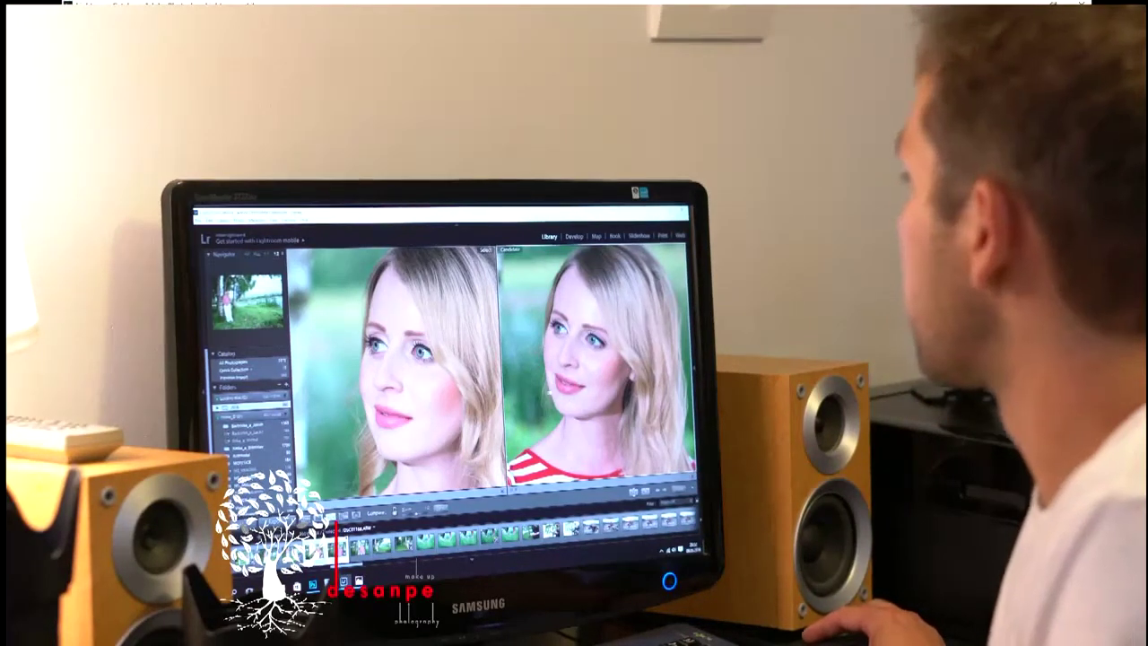
click(481, 536)
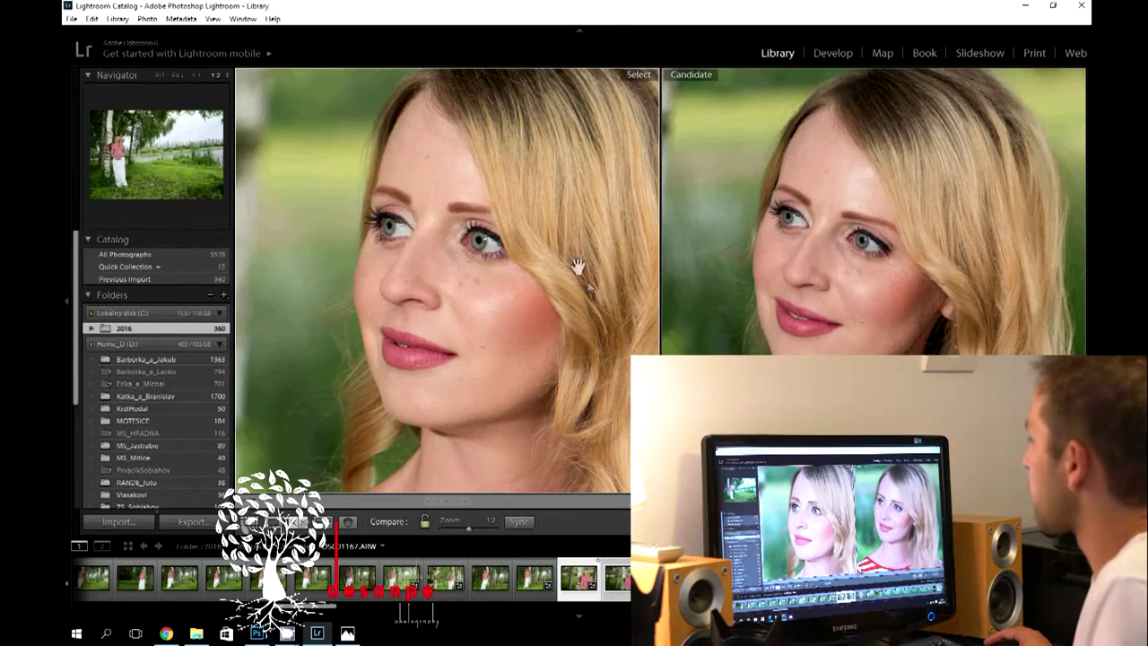
key(Up)
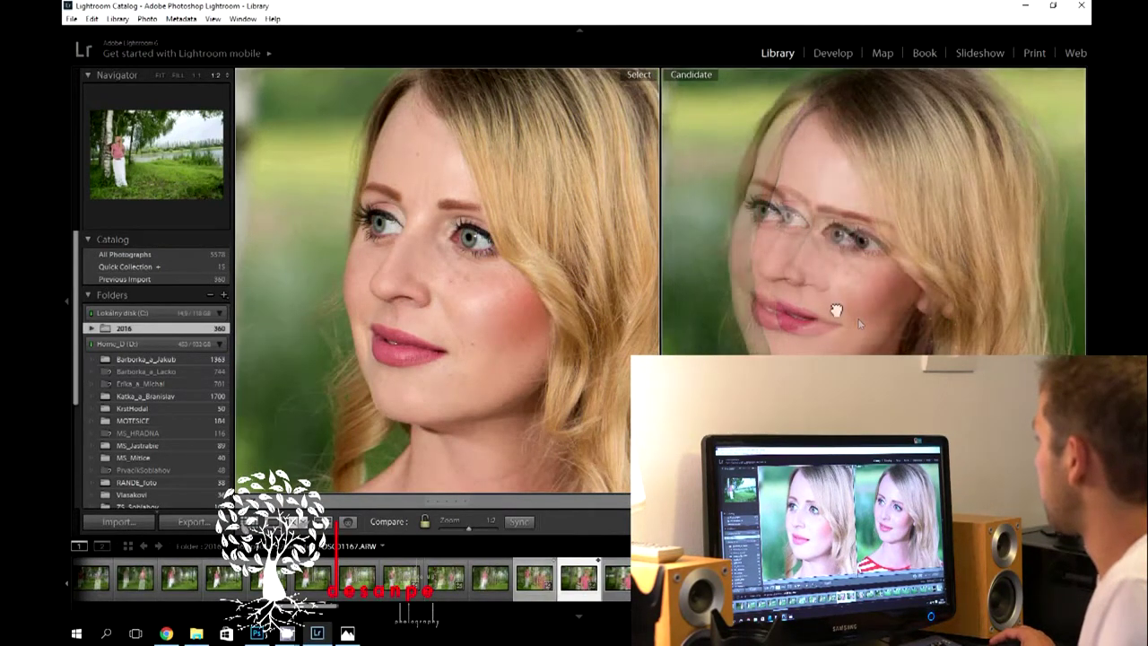
key(Right)
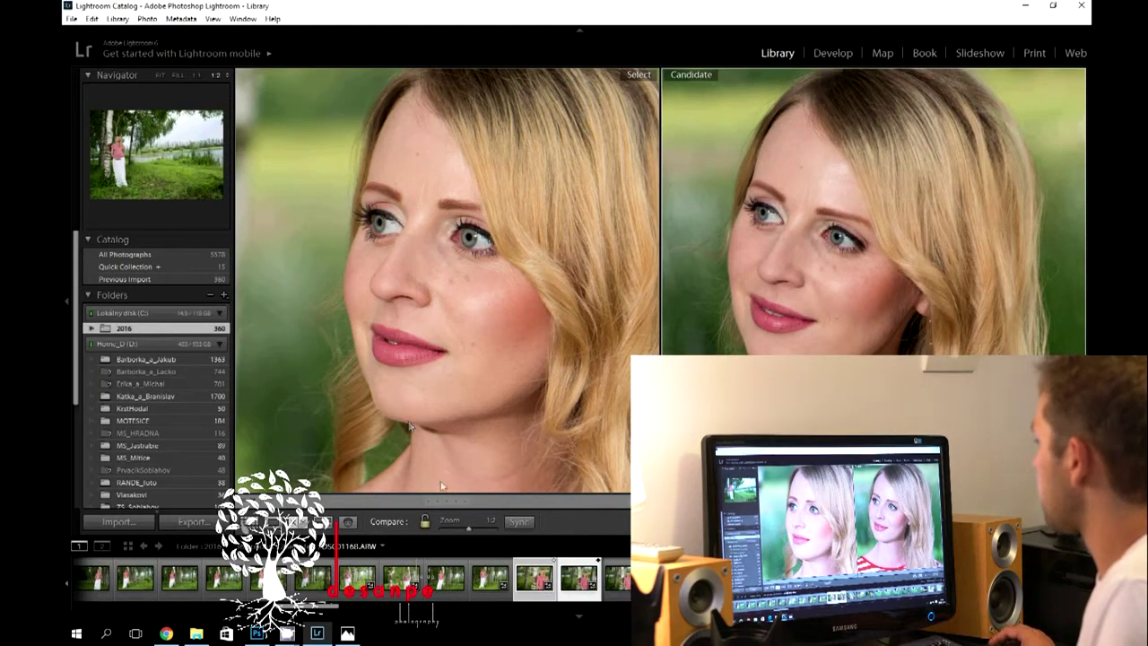
key(Left)
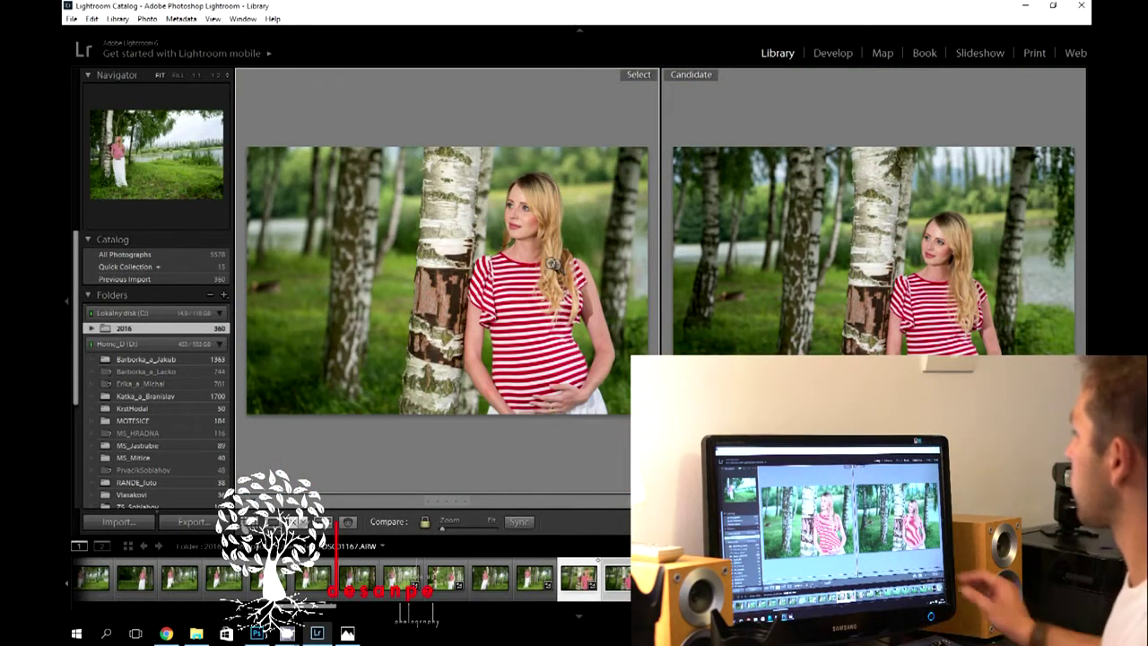
Examine the birch bark in both compared photos at 1:2 zoom and return to the fitted view.
click(453, 201)
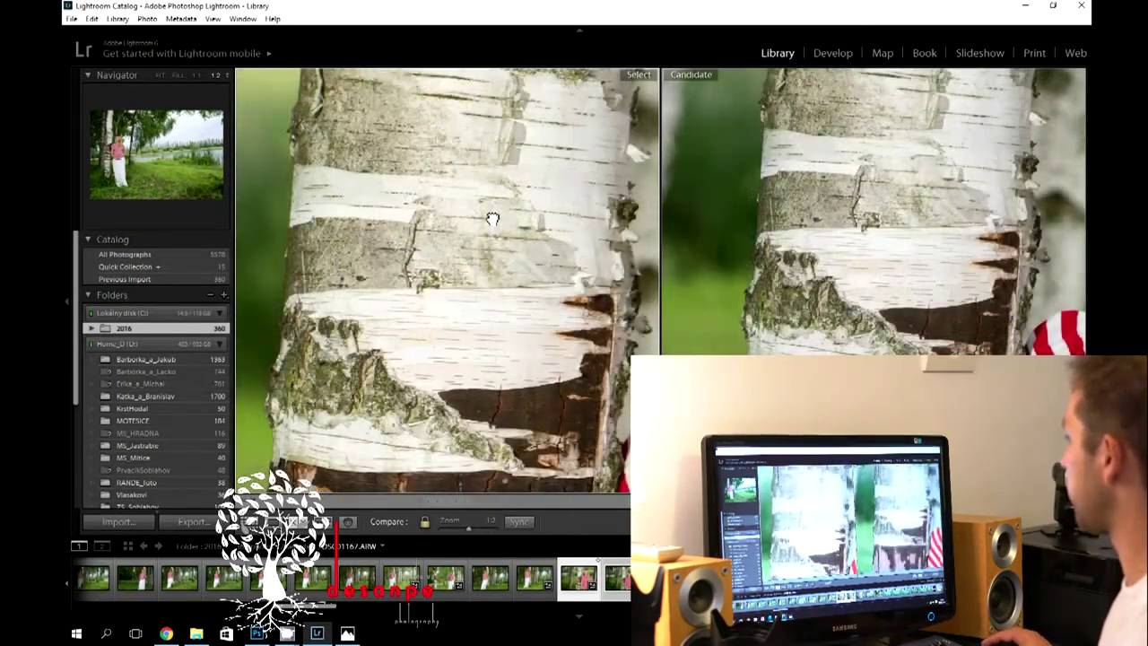
drag(492, 218, 489, 321)
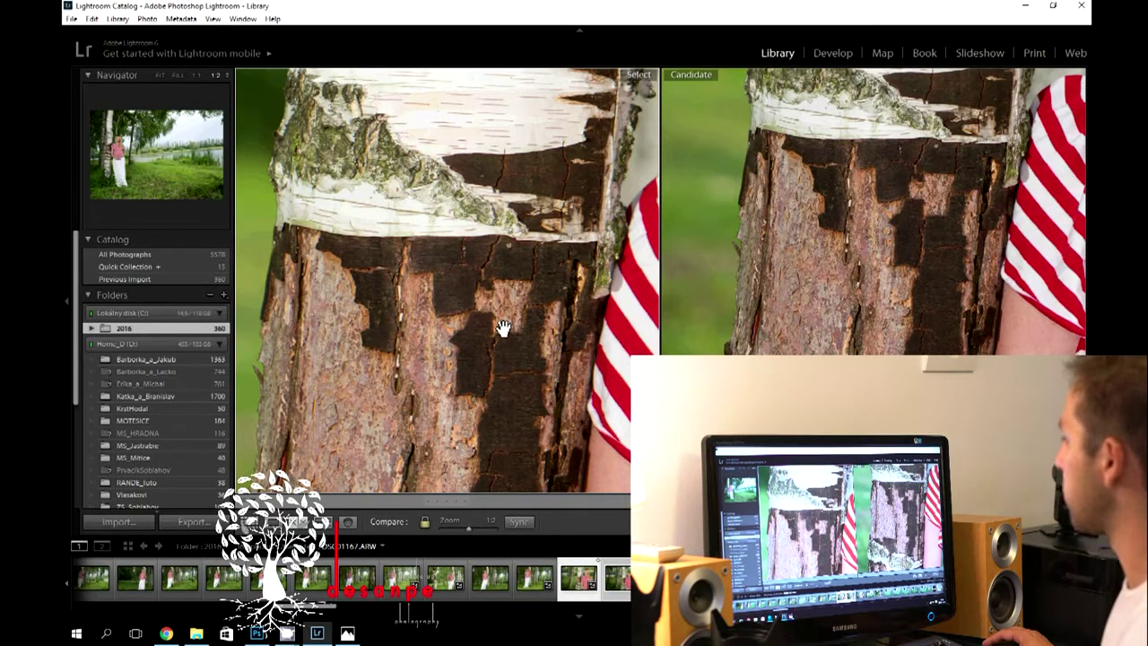
click(503, 328)
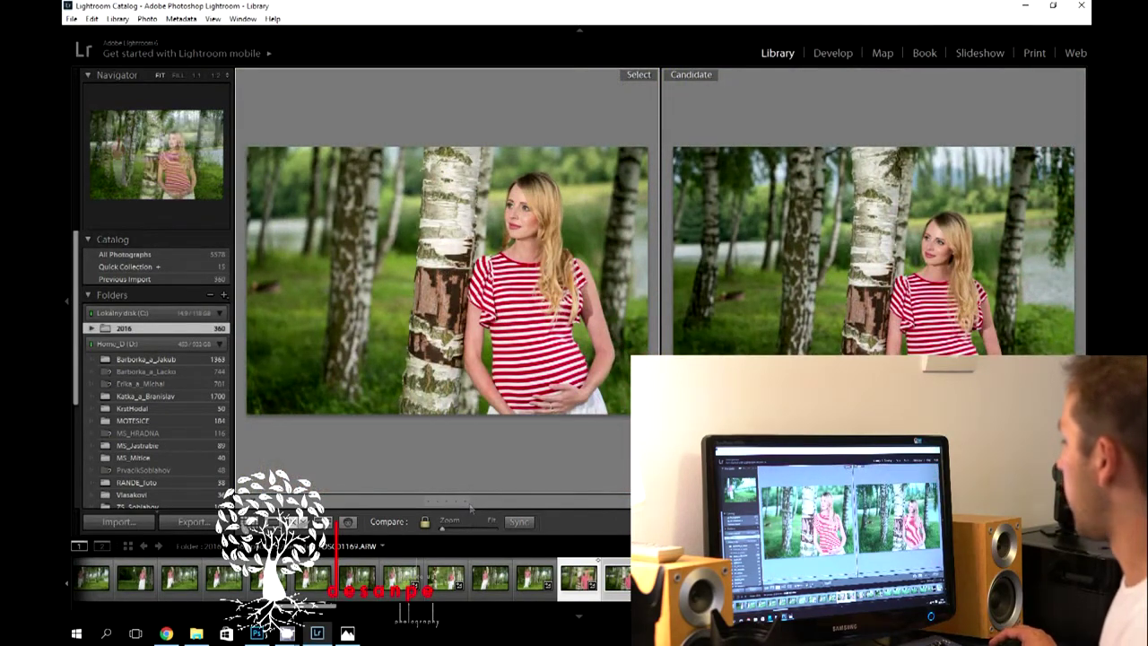
Leave the comparison and open the lakeside photo DSC01135.ARW in the Develop module.
key(g)
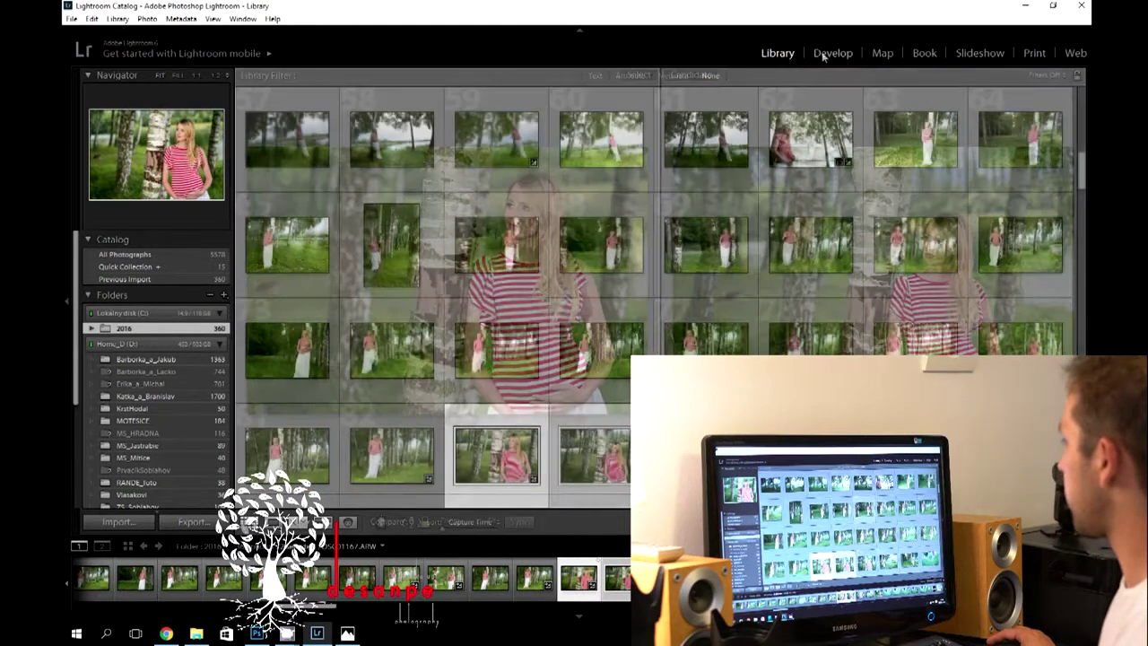
click(823, 55)
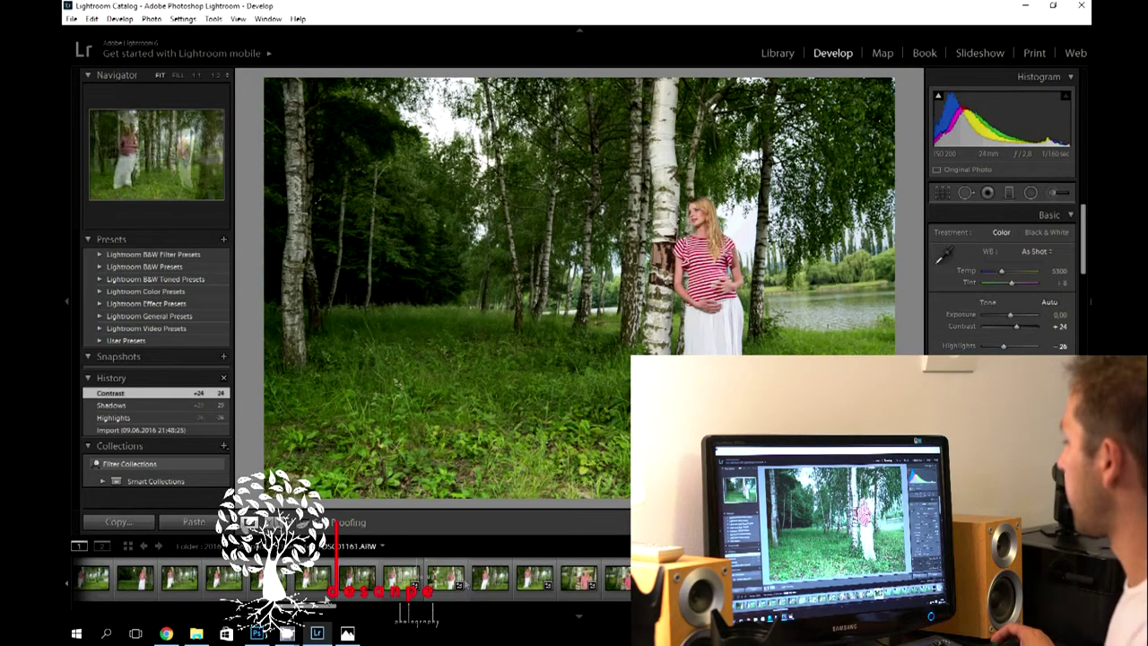
scroll(350, 579, down, 5)
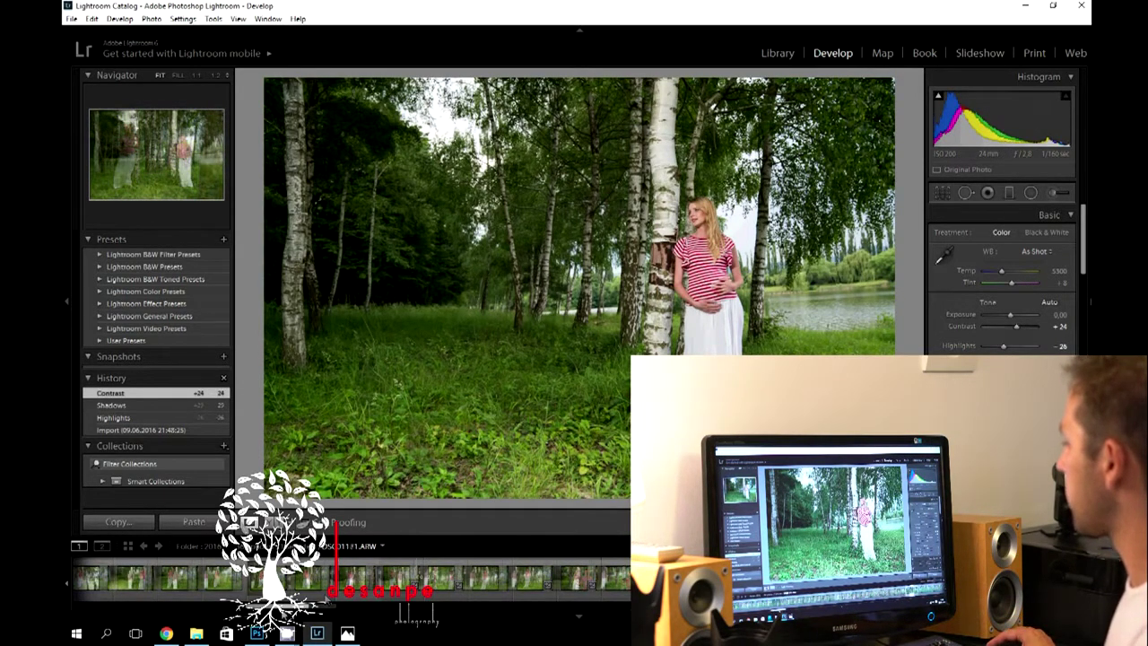
scroll(350, 579, up, 5)
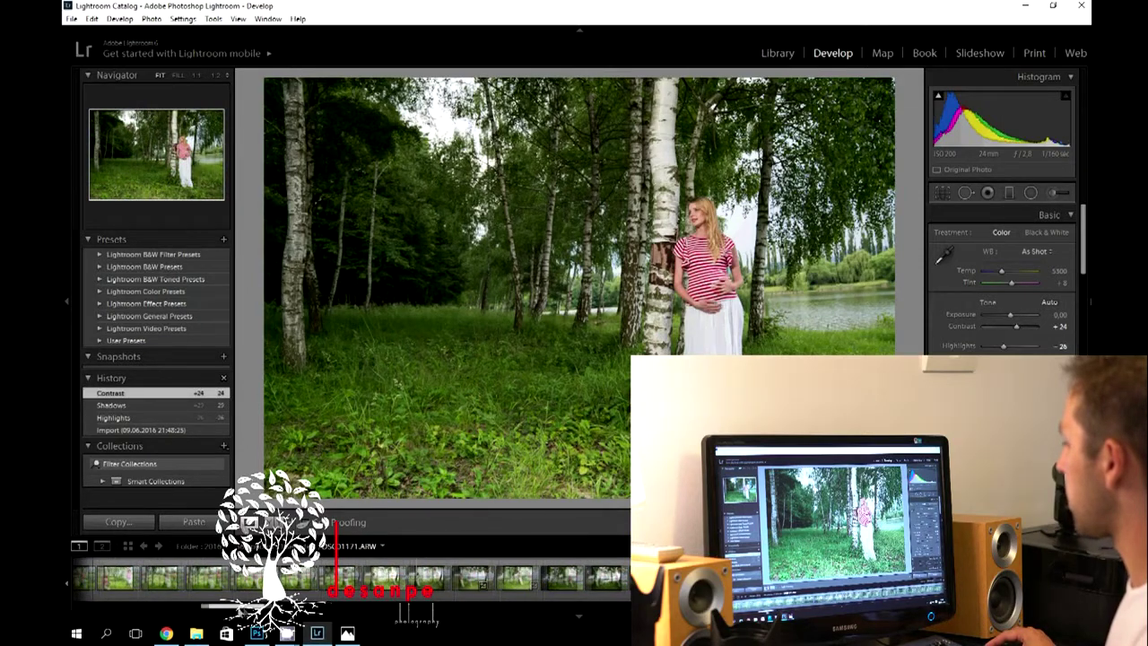
click(470, 579)
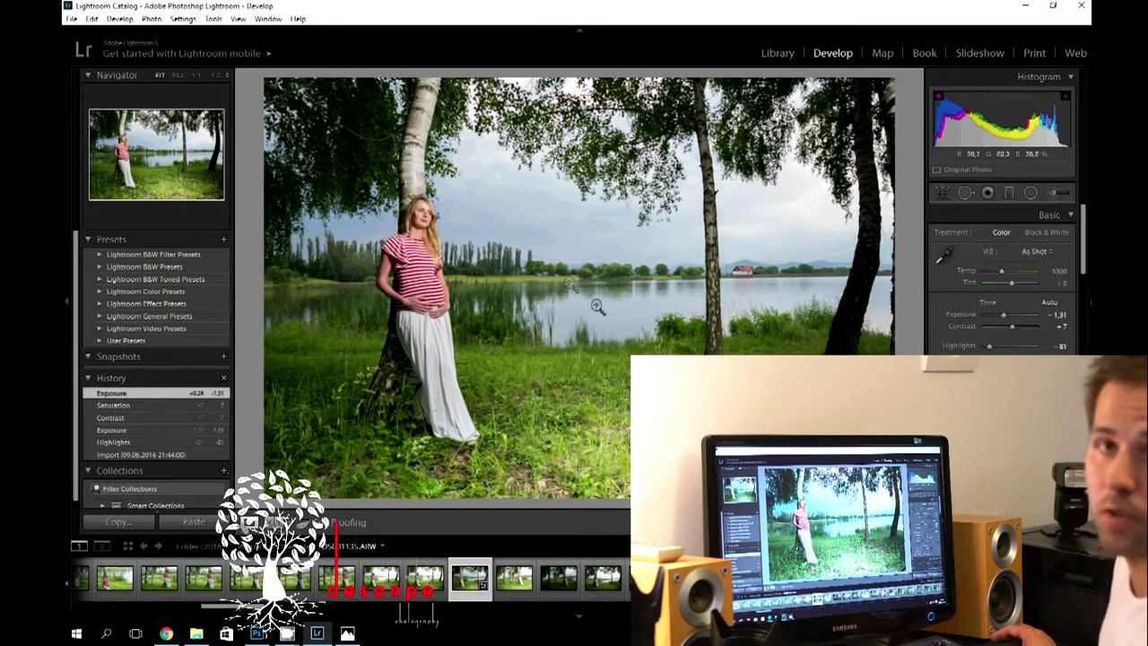
Compare the photo's import state with its latest exposure edit in the history and inspect the woman at 1:2 zoom.
click(149, 455)
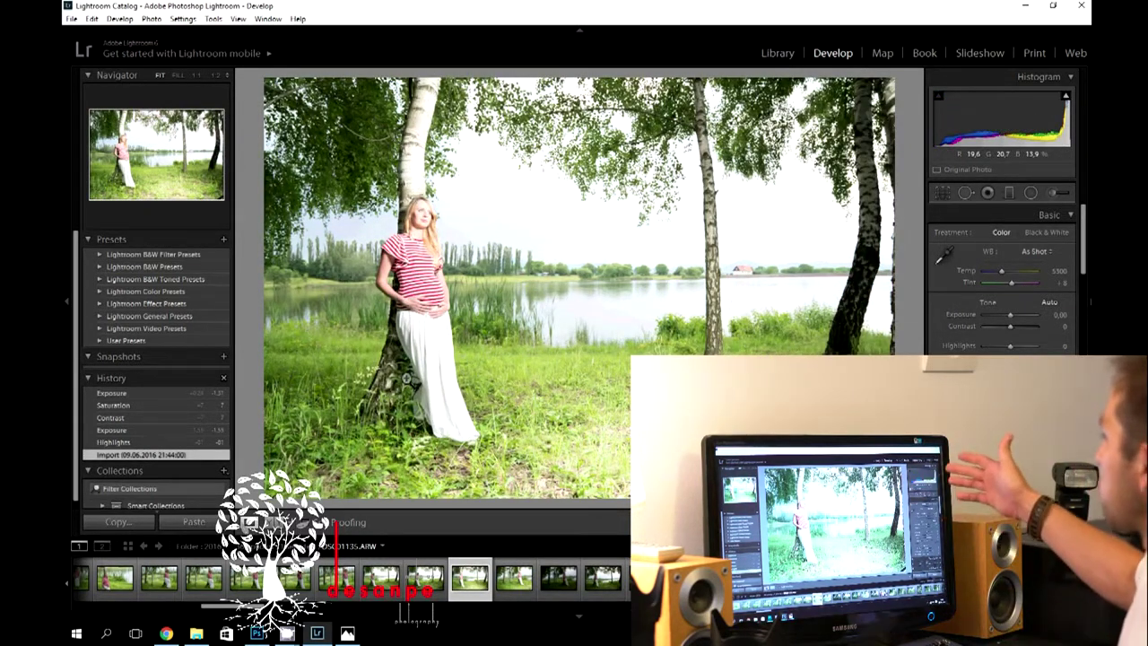
click(116, 395)
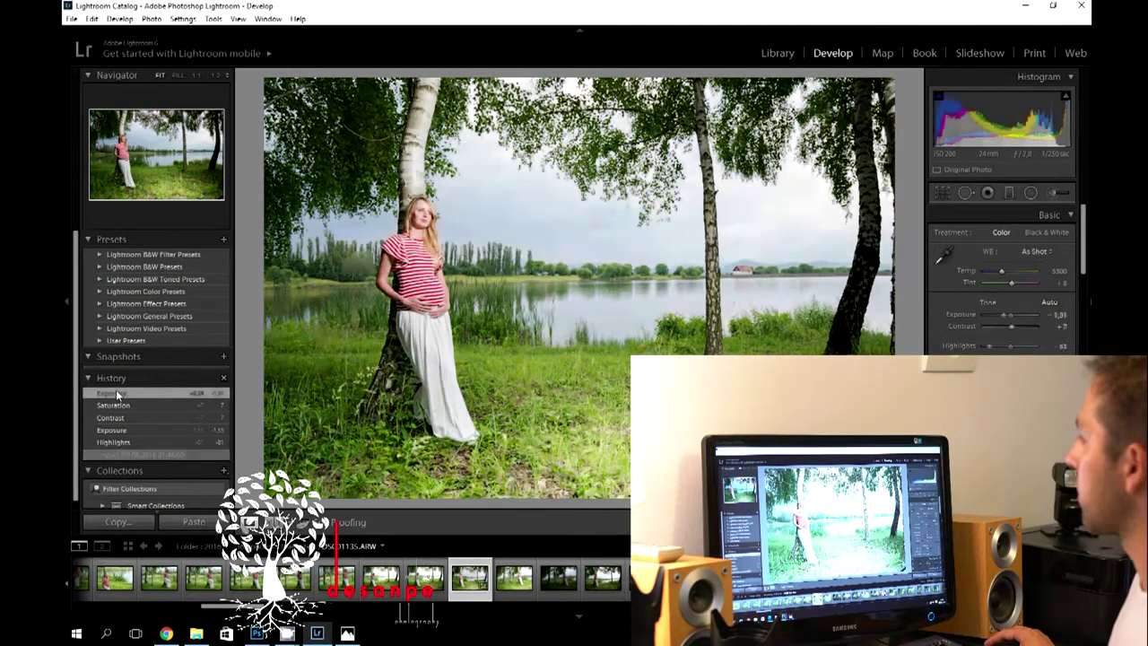
click(418, 262)
drag(418, 262, 475, 273)
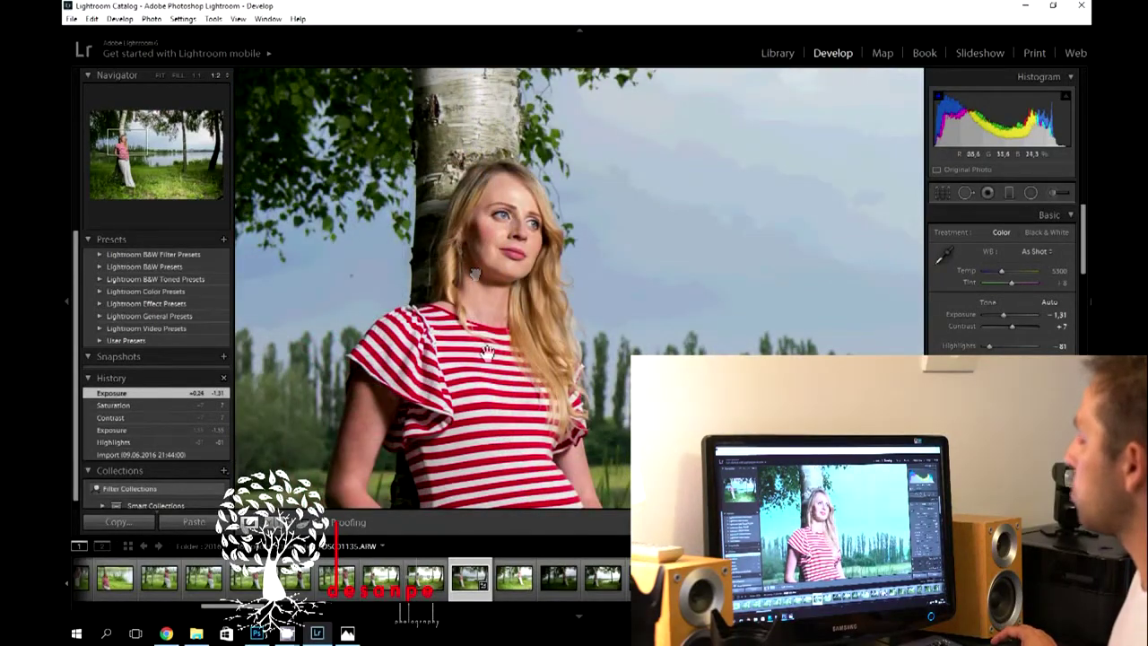
mouse_move(476, 359)
mouse_down()
mouse_move(484, 325)
mouse_move(488, 342)
mouse_up()
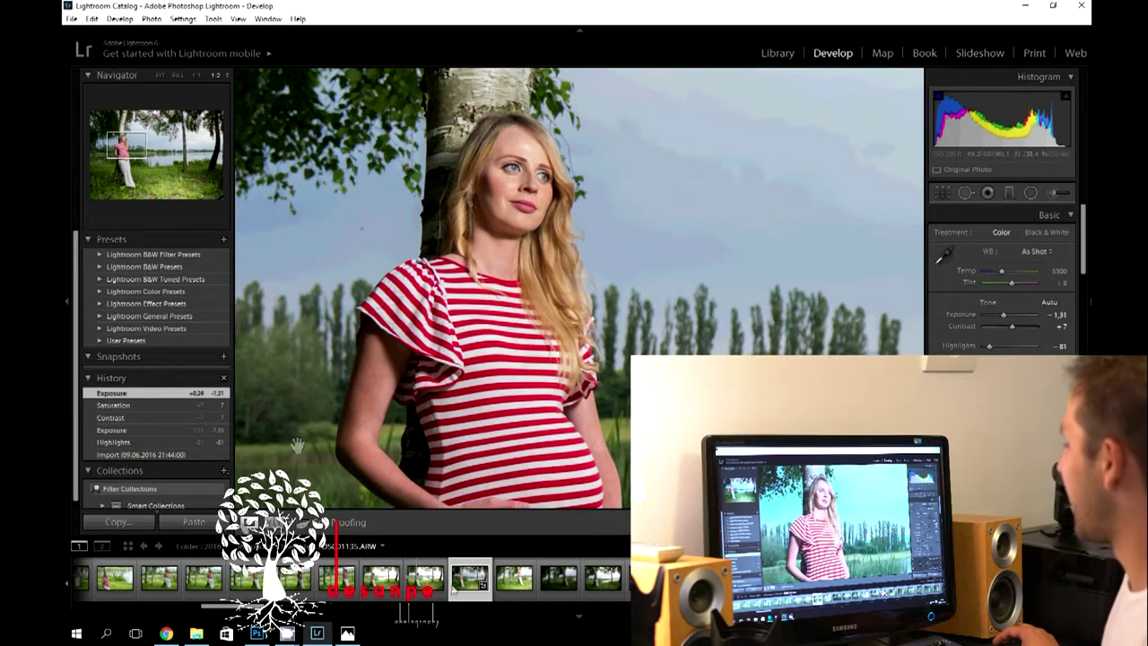
Open DSC01186.ARW and examine the baby shoes in the woman's hand up close and in the full frame.
scroll(386, 601, down, 5)
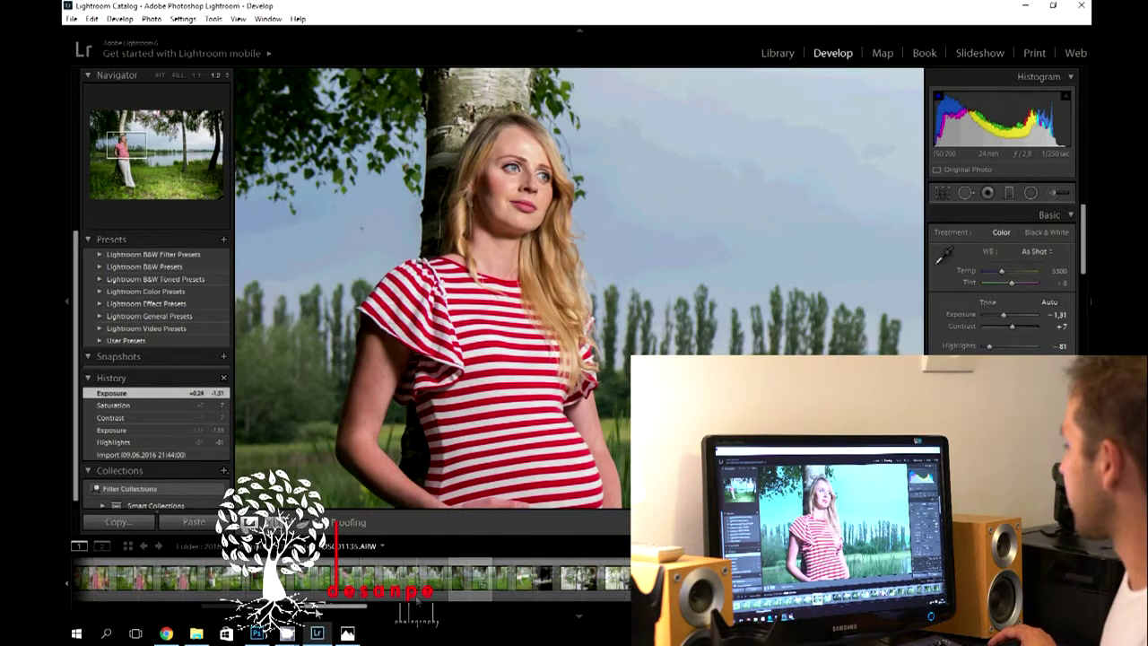
scroll(323, 615, down, 5)
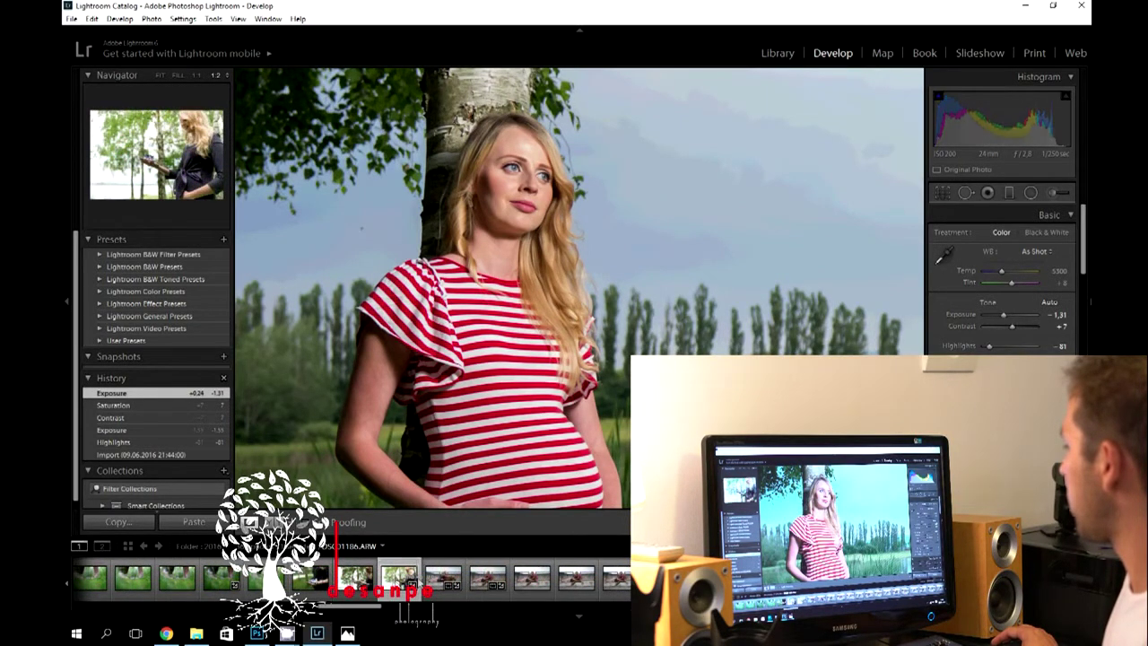
click(419, 583)
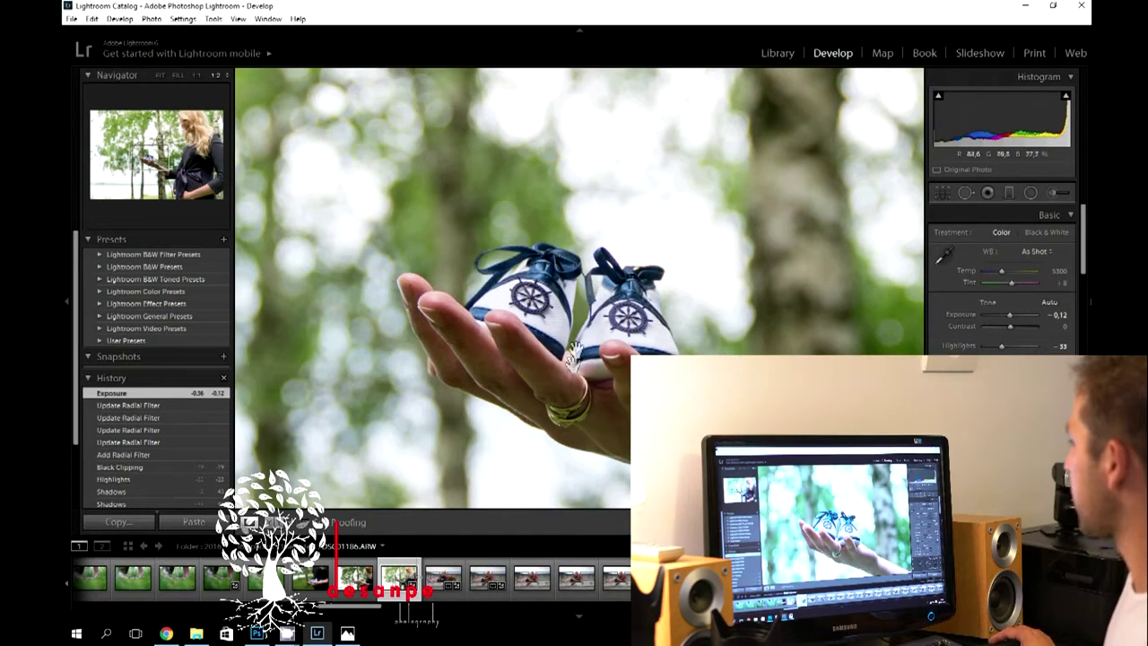
click(576, 350)
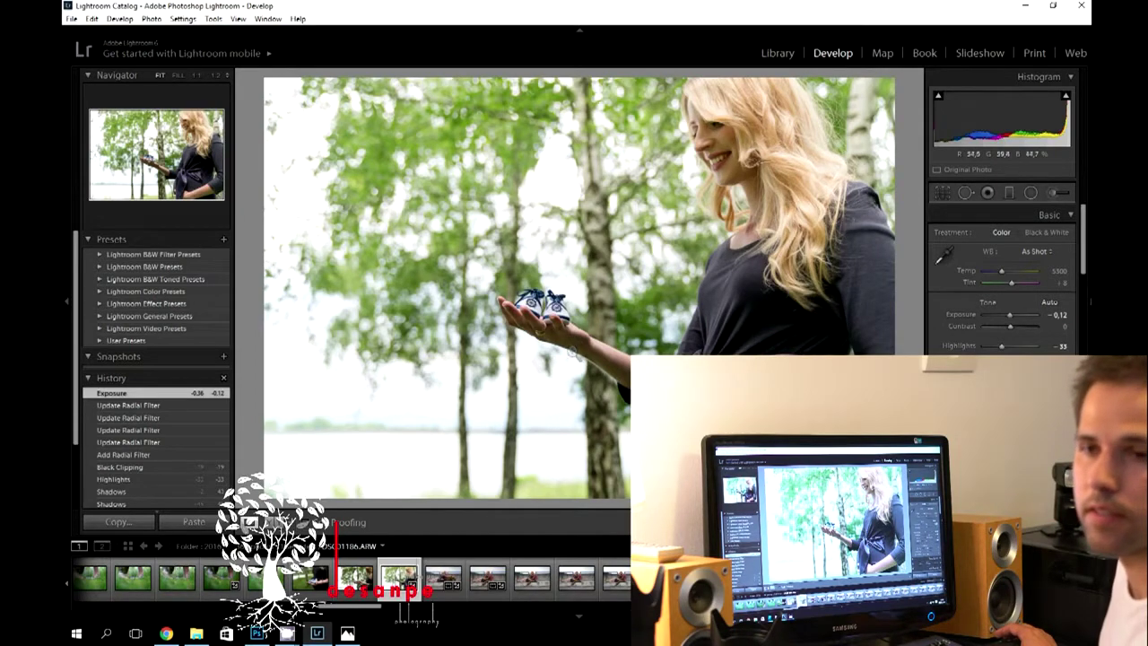
Open DSC01193.JPG and inspect the faces of the couple sitting by the wall at 1:2 zoom.
click(443, 578)
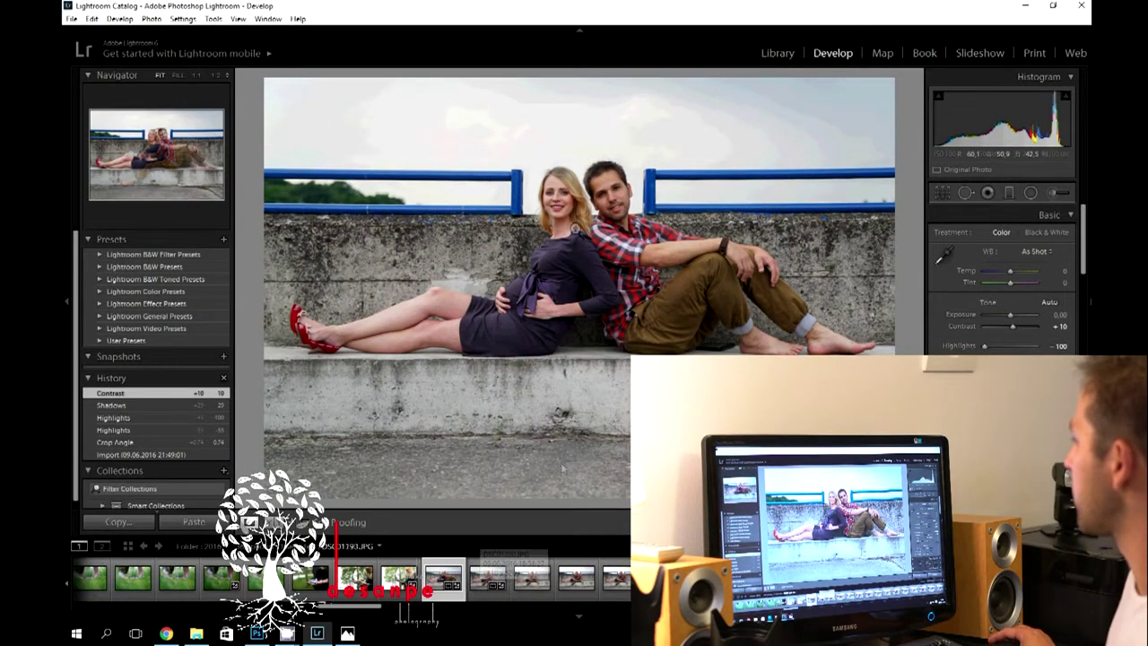
click(575, 230)
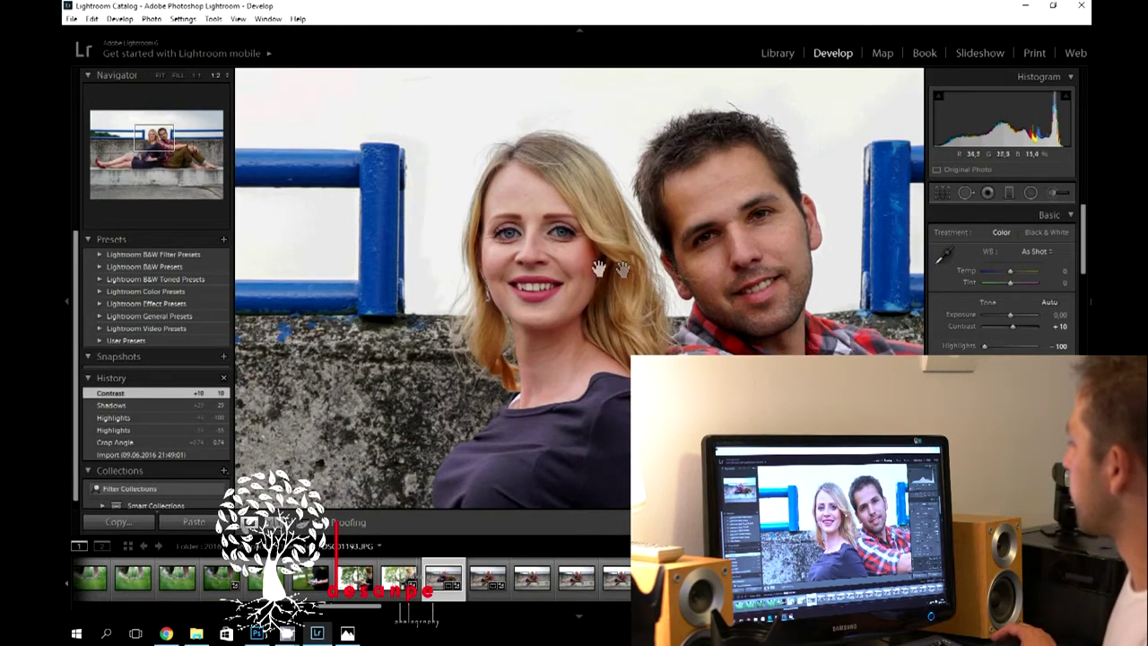
drag(598, 268, 553, 308)
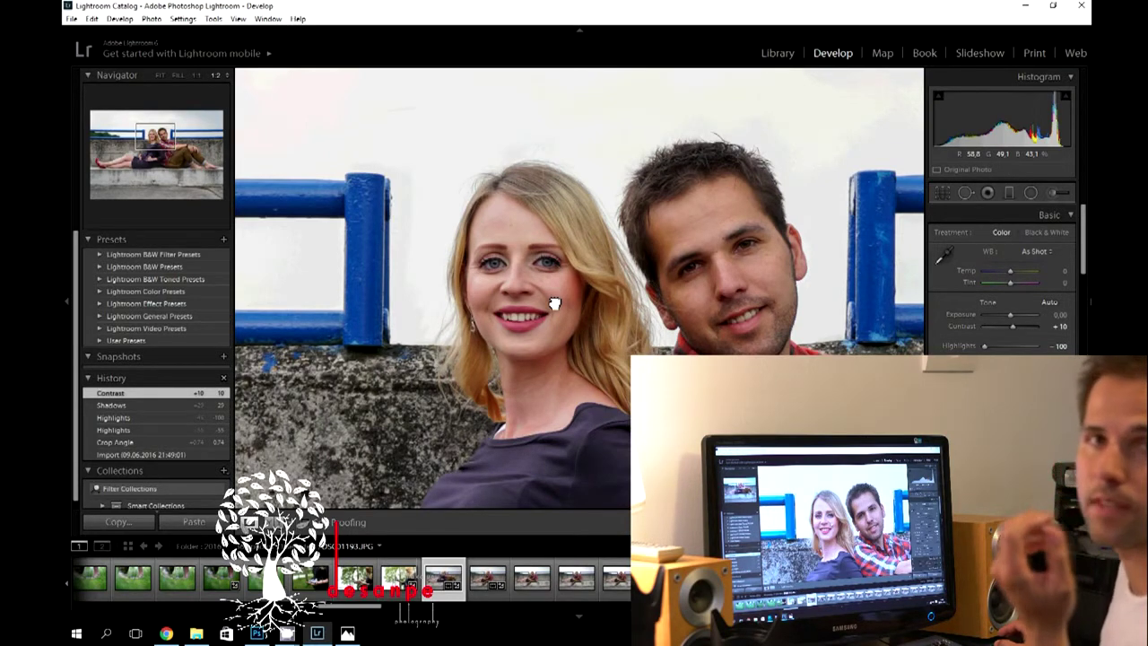
drag(628, 339, 626, 341)
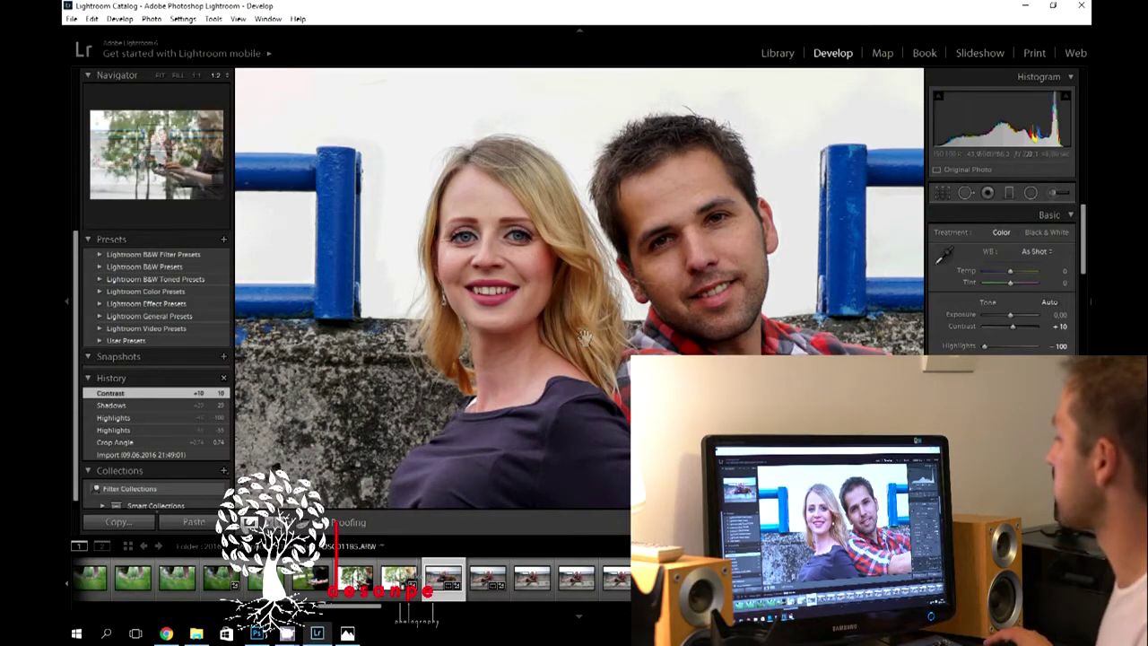
Open DSC01180.JPG and examine the baby shoes and the surrounding grass at 1:2 zoom.
click(229, 584)
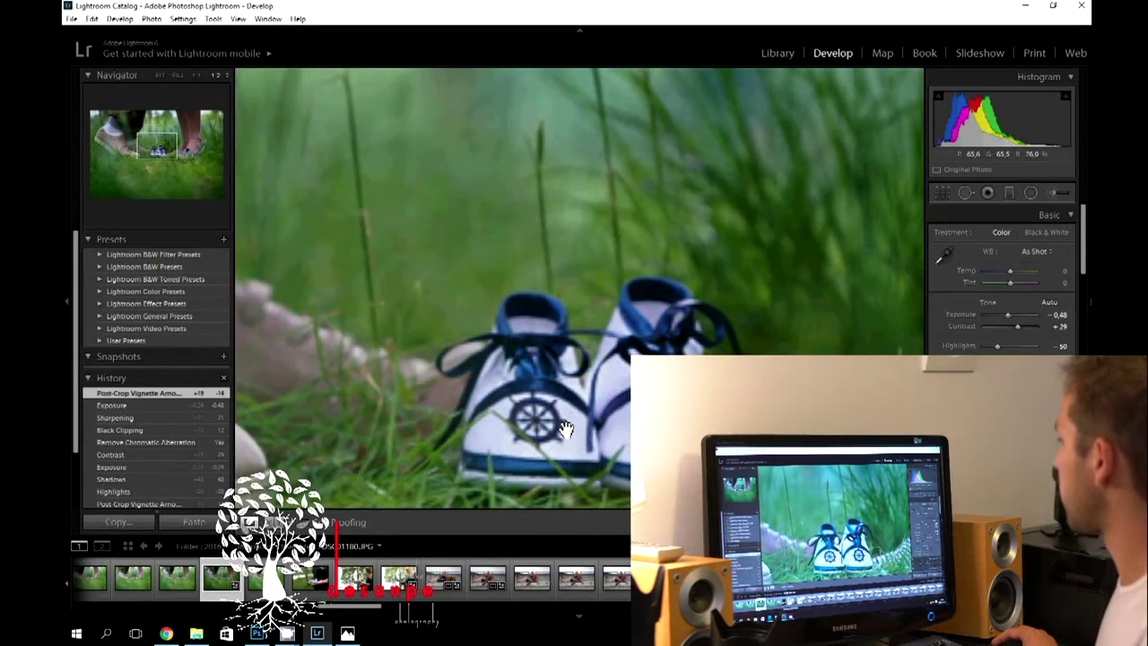
drag(560, 442, 548, 384)
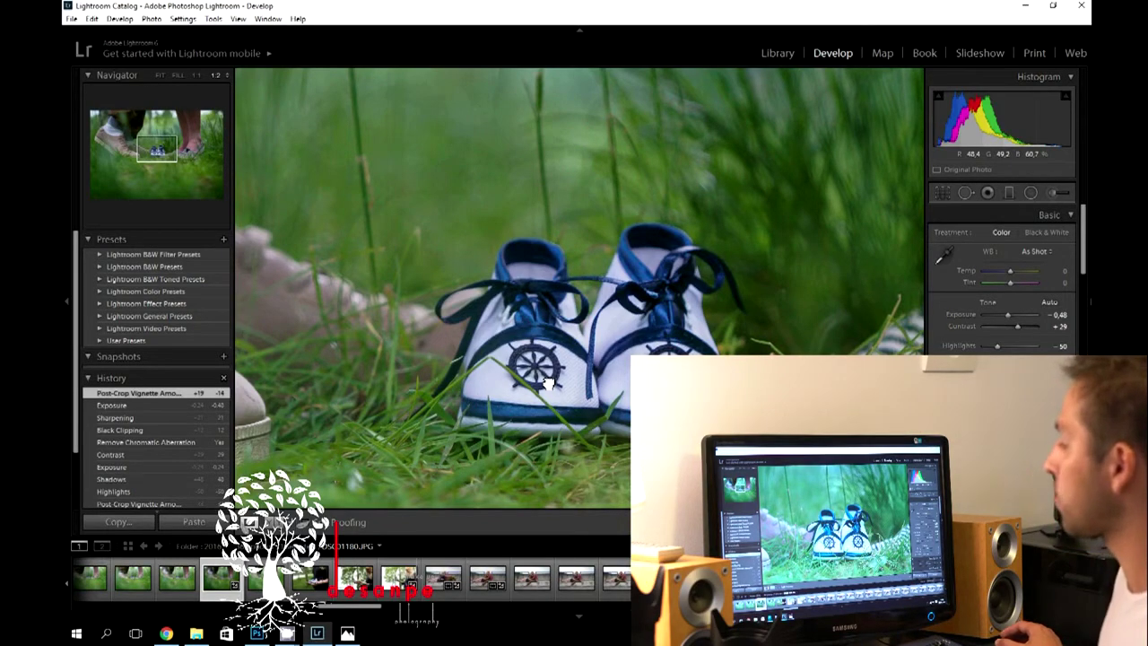
drag(547, 384, 454, 405)
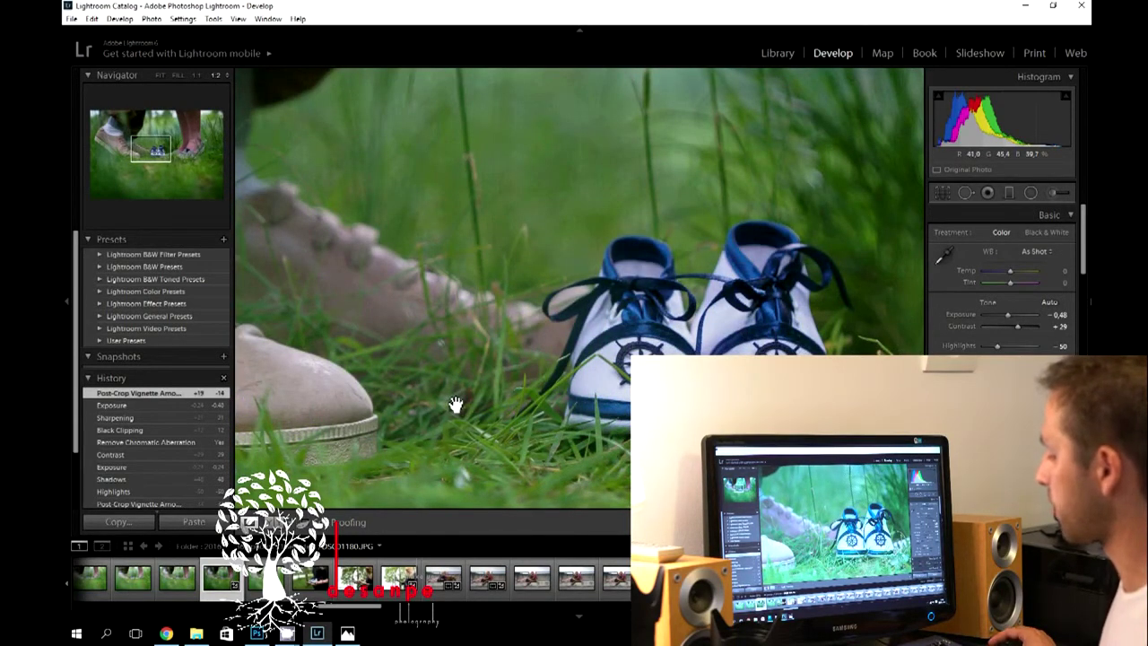
click(480, 408)
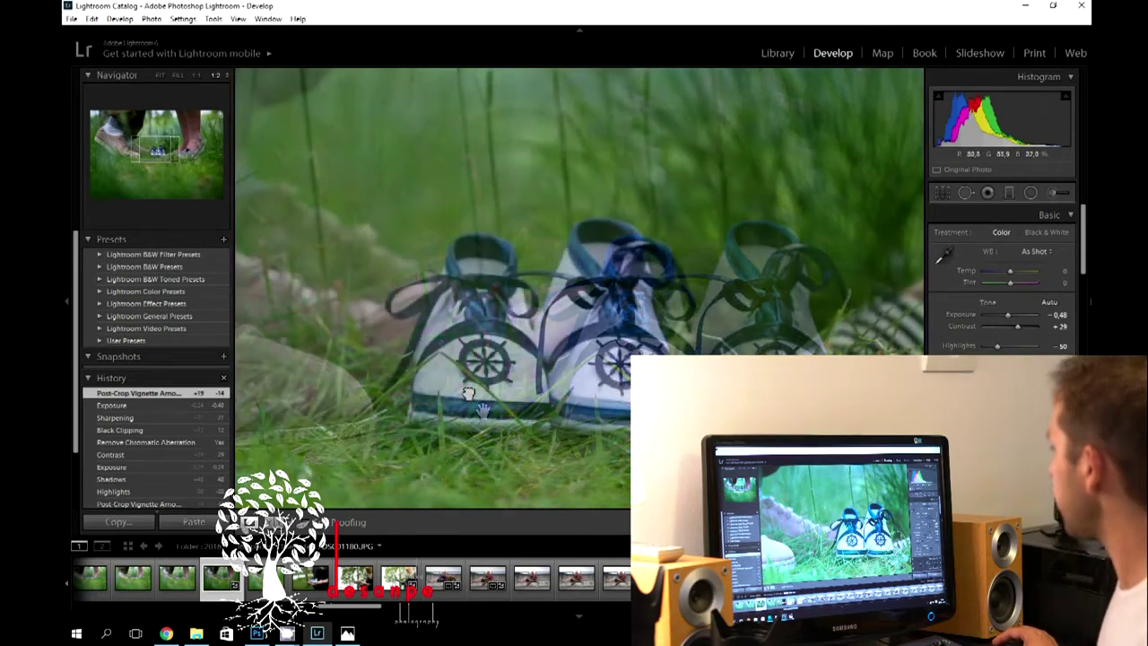